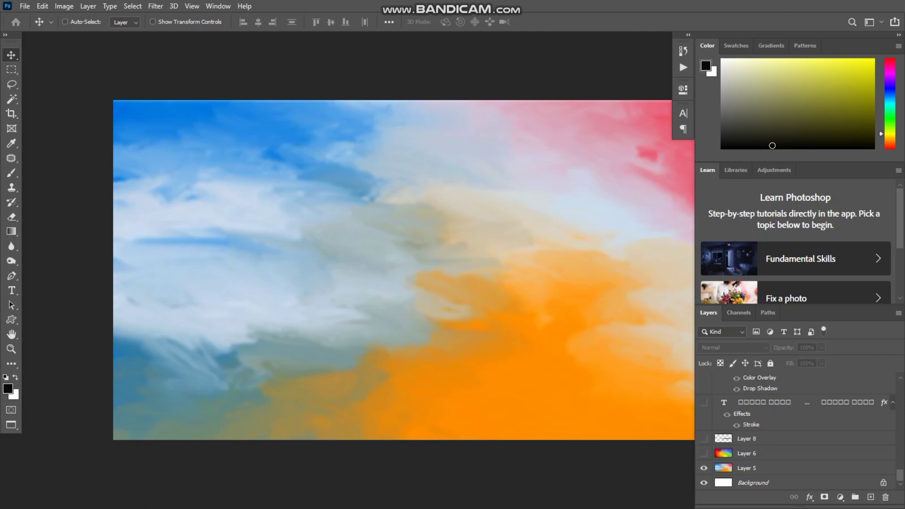
pyautogui.moveTo(332, 264); pyautogui.dragTo(325, 233)
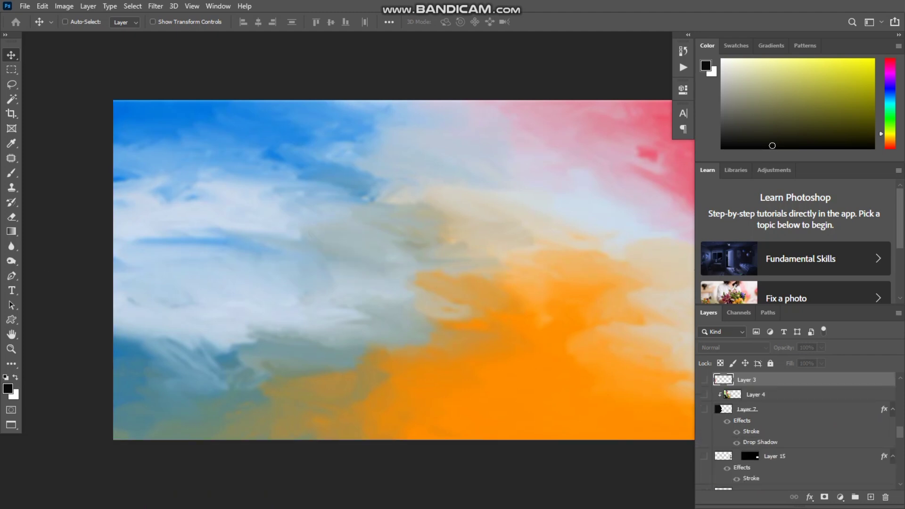
pyautogui.scroll(-2, 404, 269)
pyautogui.scroll(-5, 797, 424)
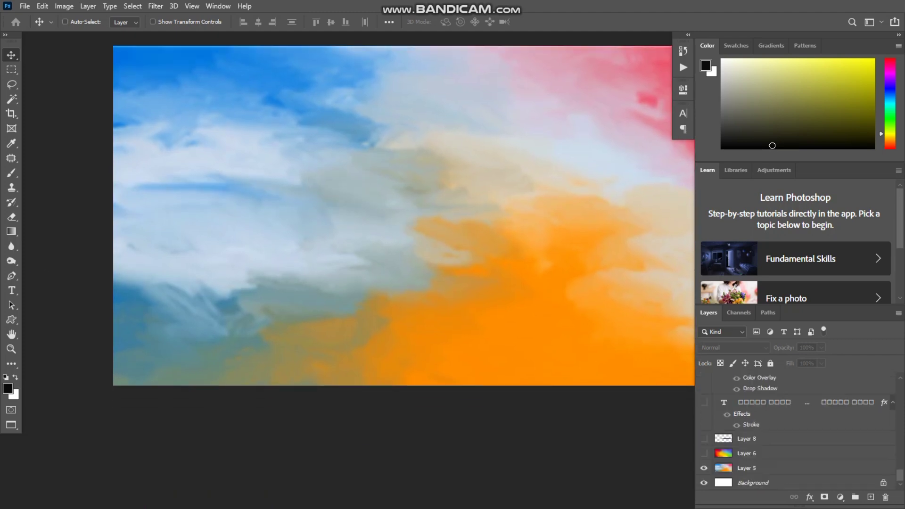
pyautogui.moveTo(408, 188); pyautogui.dragTo(290, 288)
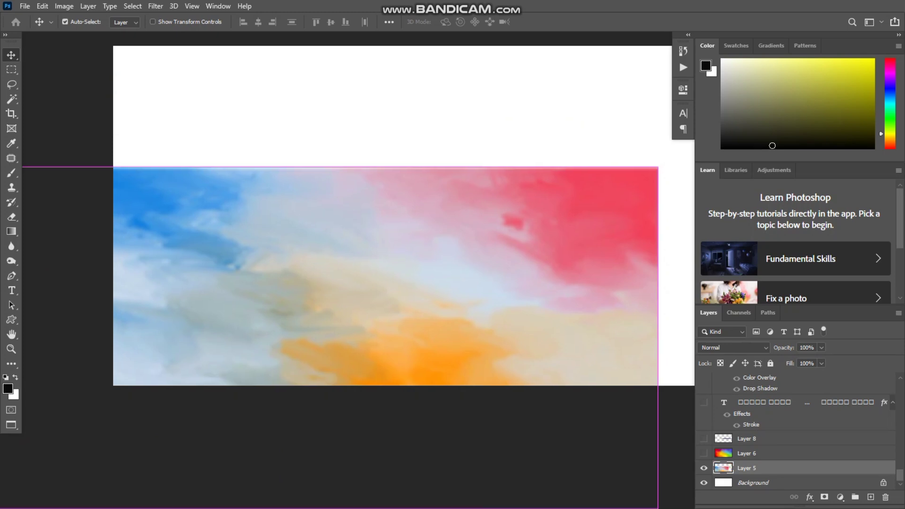
pyautogui.hotkey('ctrl', 'z')
# Show the rainbow background layer (Layer 6) and fit the whole canvas in the window in standard screen mode.
pyautogui.hotkey('alt', ']')
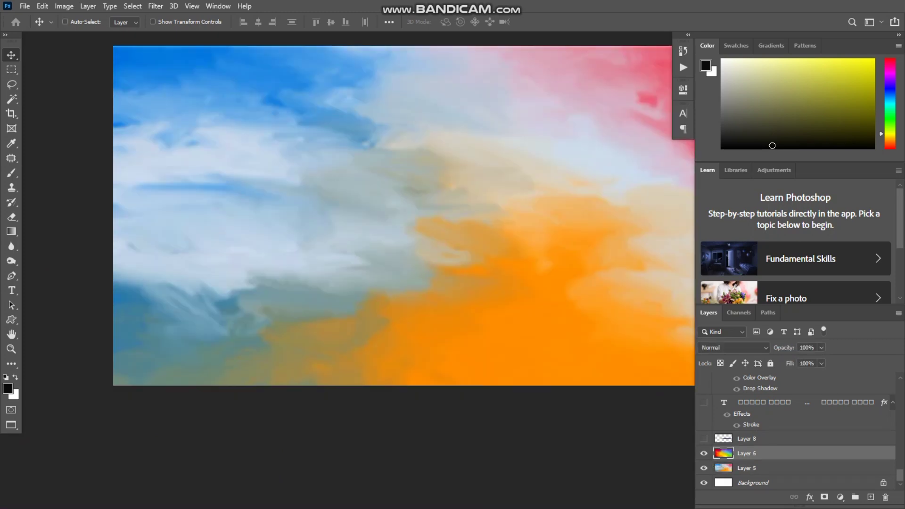
pyautogui.hotkey('ctrl', ',')
pyautogui.hotkey('ctrl', '+')
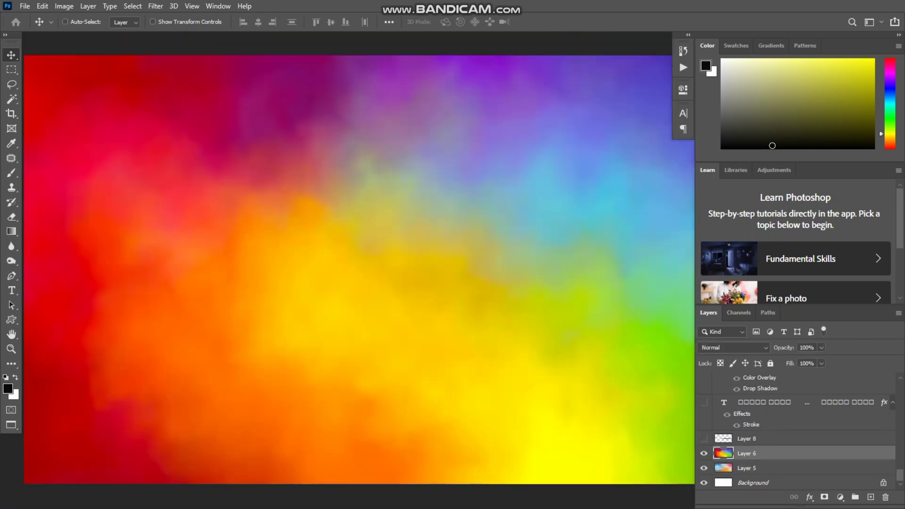
pyautogui.hotkey('ctrl', '-')
pyautogui.hotkey('ctrl', '-')
pyautogui.hotkey('ctrl', '-')
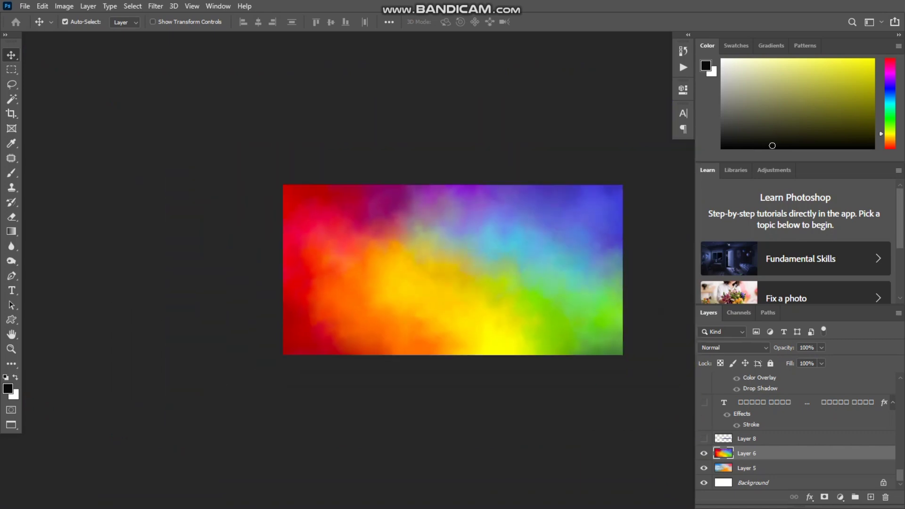
pyautogui.moveTo(465, 219); pyautogui.dragTo(518, 219)
pyautogui.press('f')
pyautogui.press('f')
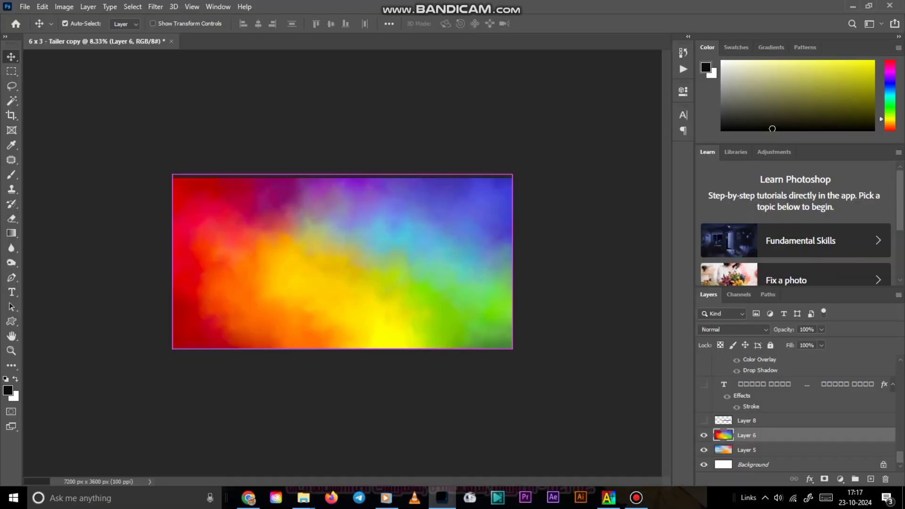
pyautogui.hotkey('ctrl', '0')
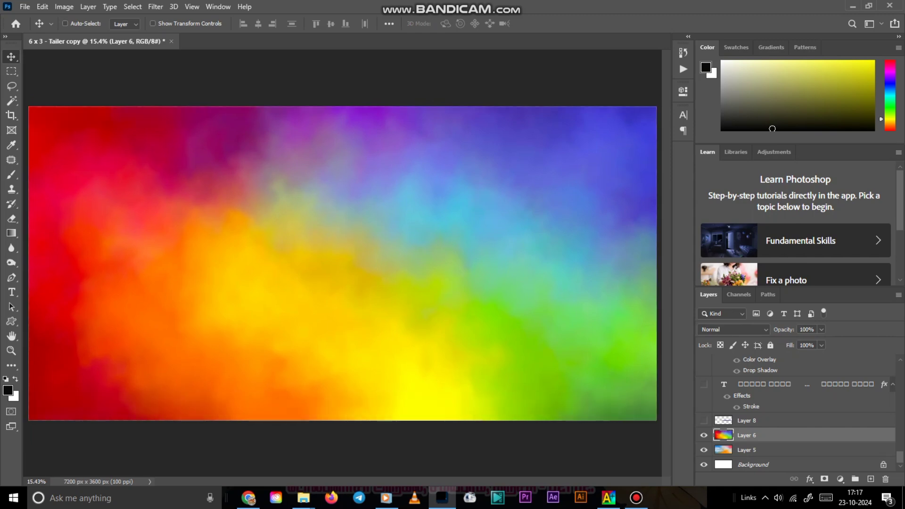
pyautogui.hotkey('ctrl', 'a')
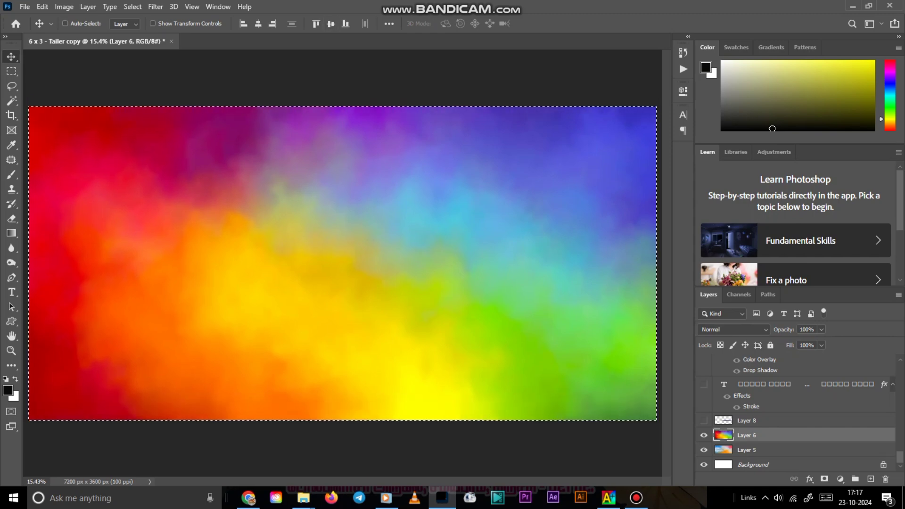
pyautogui.hotkey('ctrl', 'd')
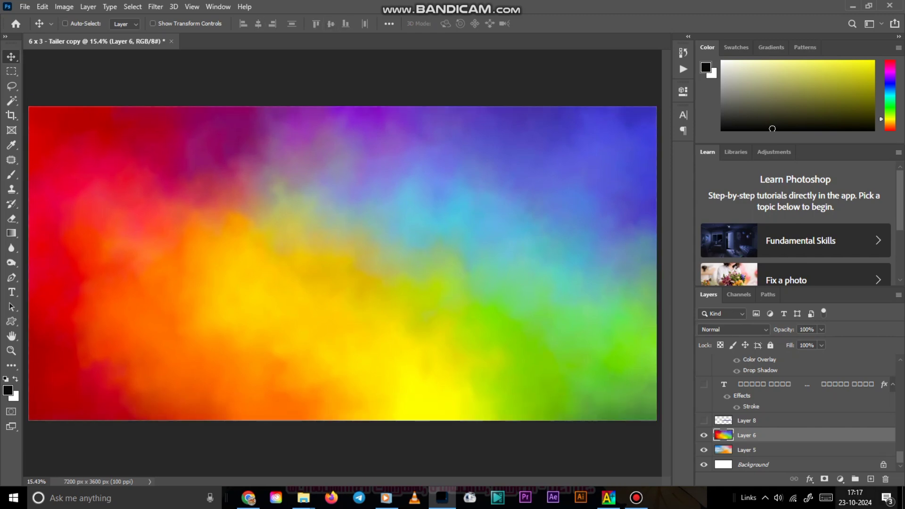
# Show the dark gradient strip (Layer 8), the Tamil services line on it and the "fashion & design" title.
pyautogui.click(704, 420)
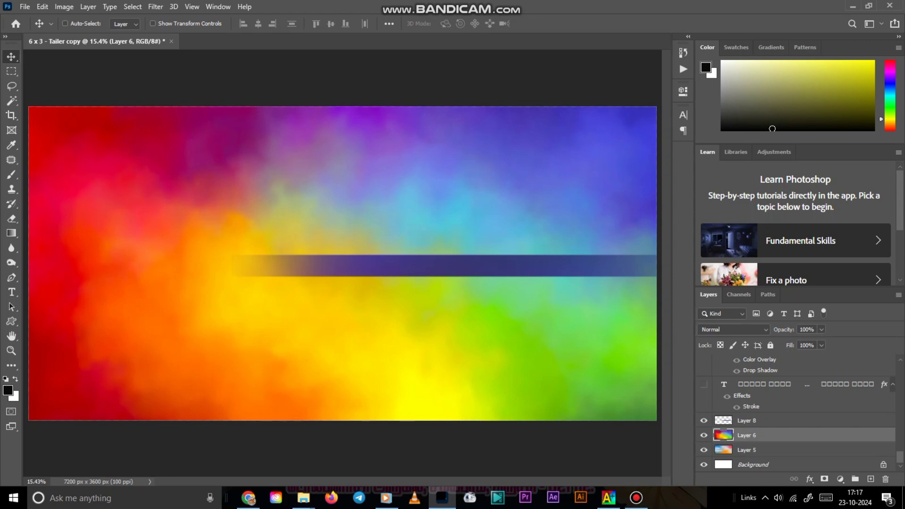
pyautogui.click(704, 384)
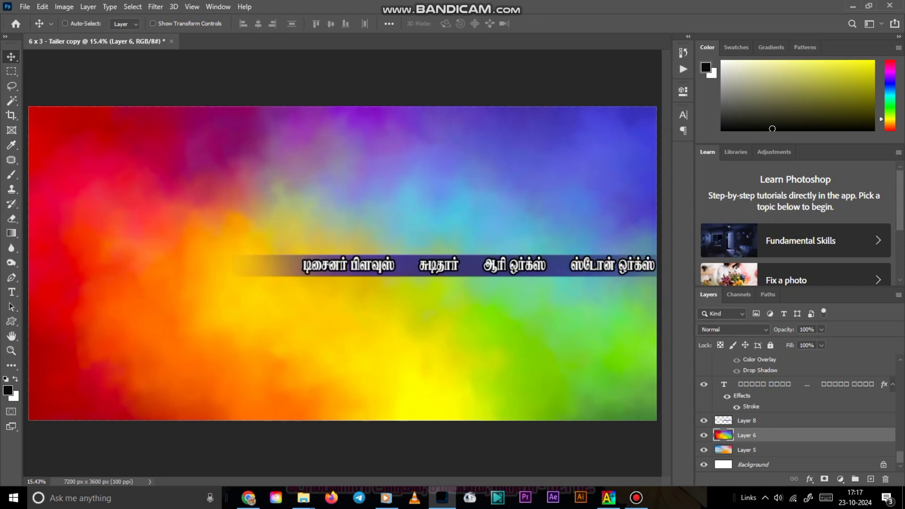
pyautogui.scroll(1, 797, 413)
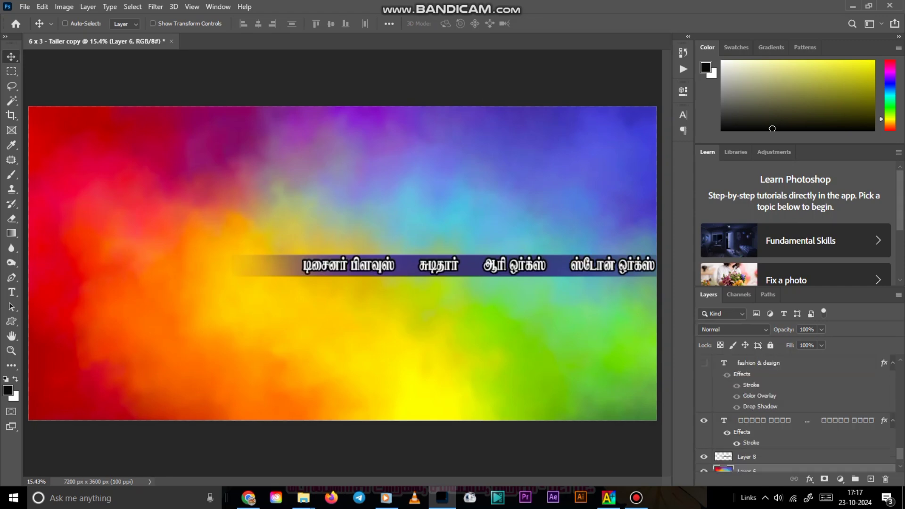
pyautogui.click(704, 362)
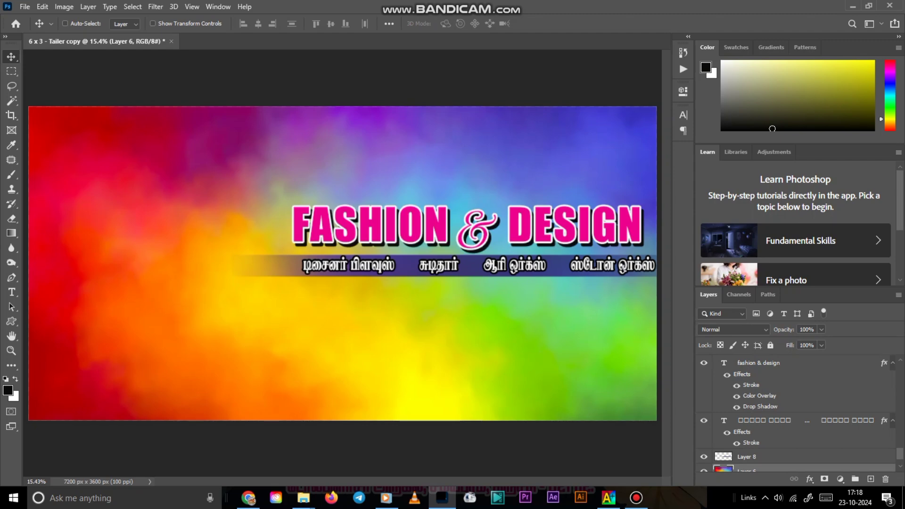
# Show the red bar (Layer 9) and the dark blue bar (Layer 9 copy) along the banner's lower part.
pyautogui.scroll(1, 797, 414)
pyautogui.click(704, 362)
pyautogui.scroll(1, 797, 414)
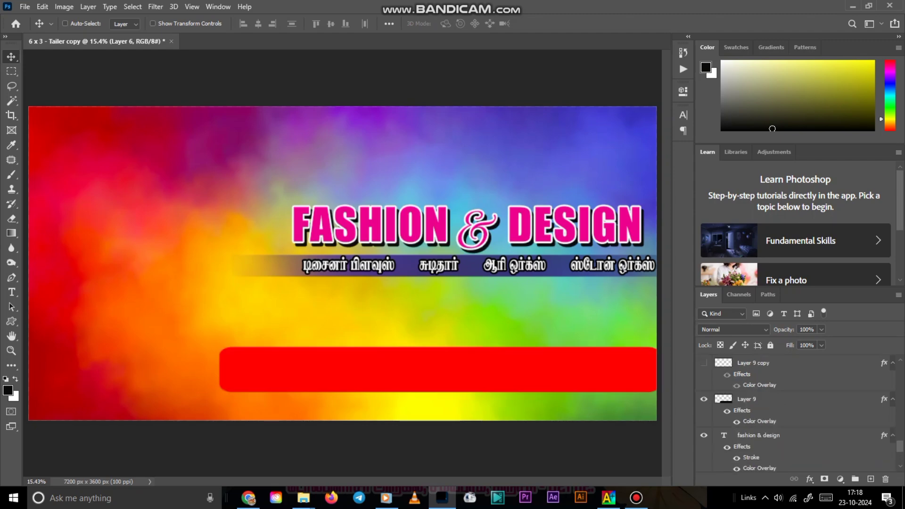
pyautogui.click(704, 363)
pyautogui.scroll(1, 797, 413)
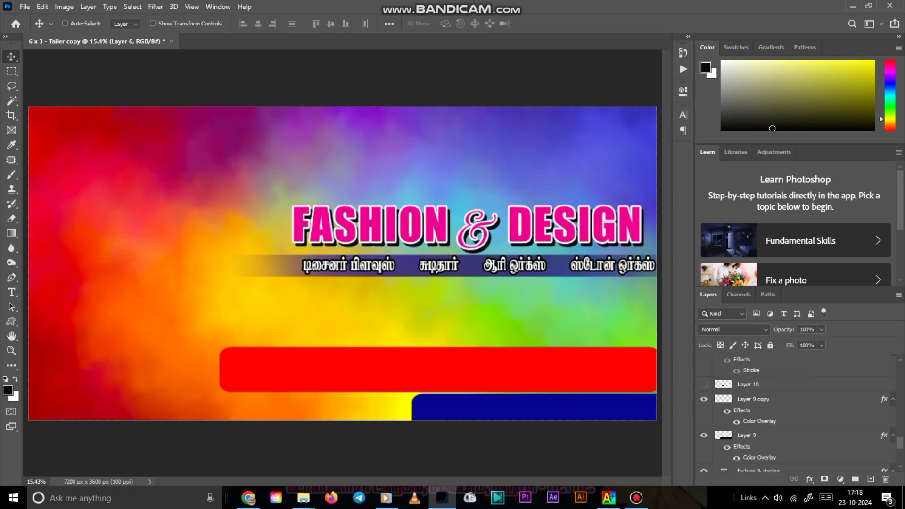
# Show the first two blouse photos (Layers 11 and 12) with their black frames, plus the third frame (Layer 10 copy 2).
pyautogui.click(704, 384)
pyautogui.scroll(1, 797, 414)
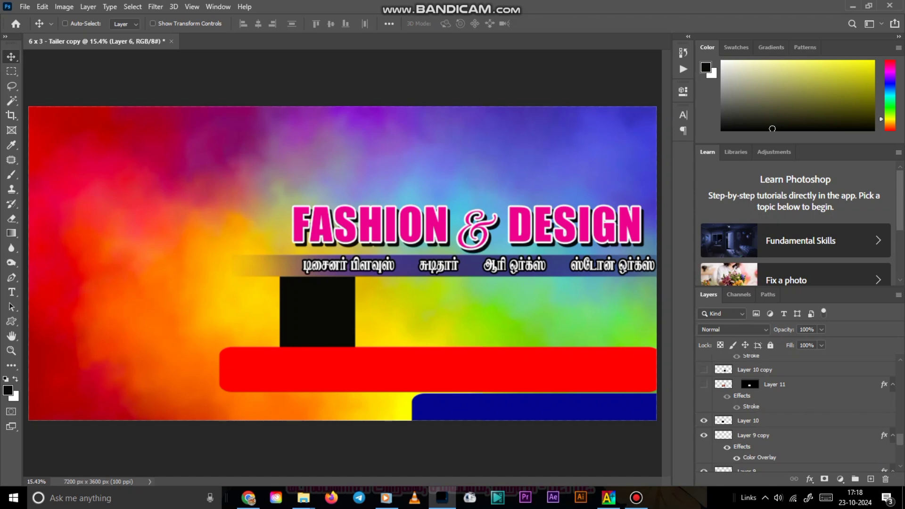
pyautogui.click(704, 385)
pyautogui.click(704, 370)
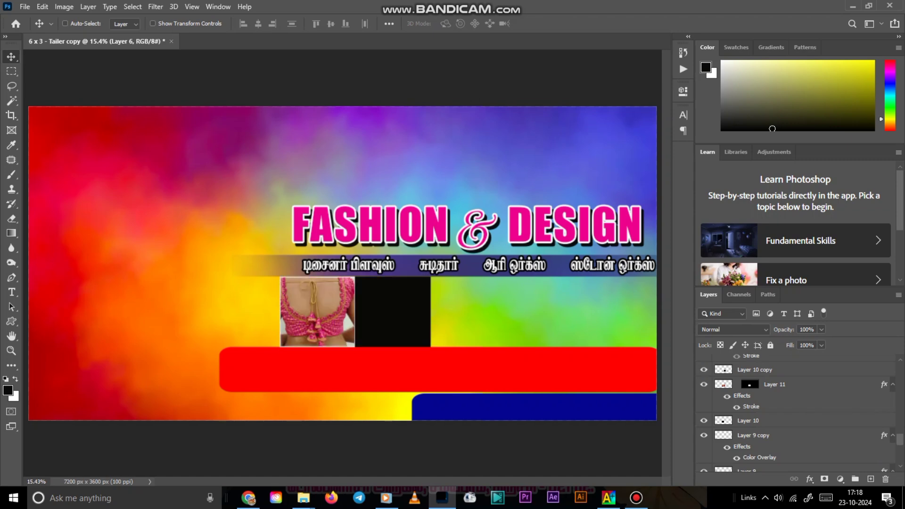
pyautogui.scroll(1, 797, 413)
pyautogui.click(704, 369)
pyautogui.click(704, 356)
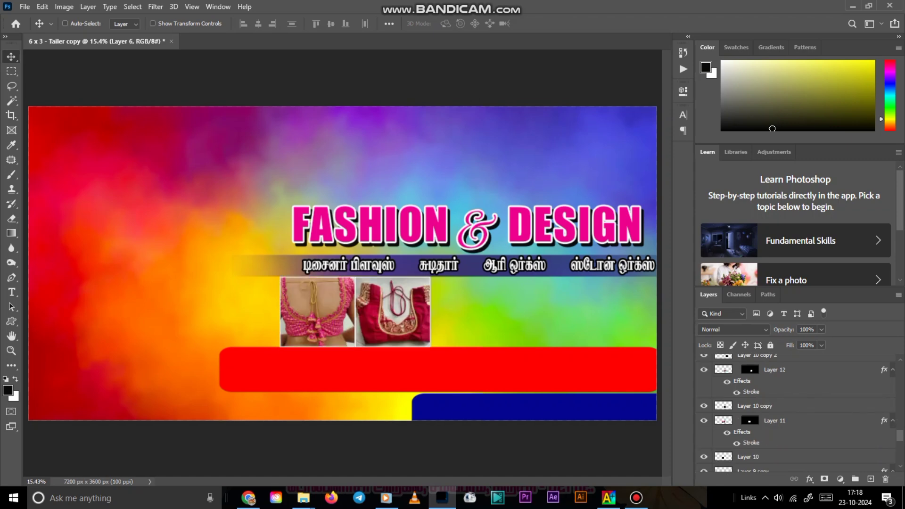
# Show the remaining three blouse photos (Layers 13, 14 and 15) and the black frames Layer 10 copy 3 and copy 4.
pyautogui.scroll(2, 797, 413)
pyautogui.scroll(2, 797, 413)
pyautogui.click(704, 427)
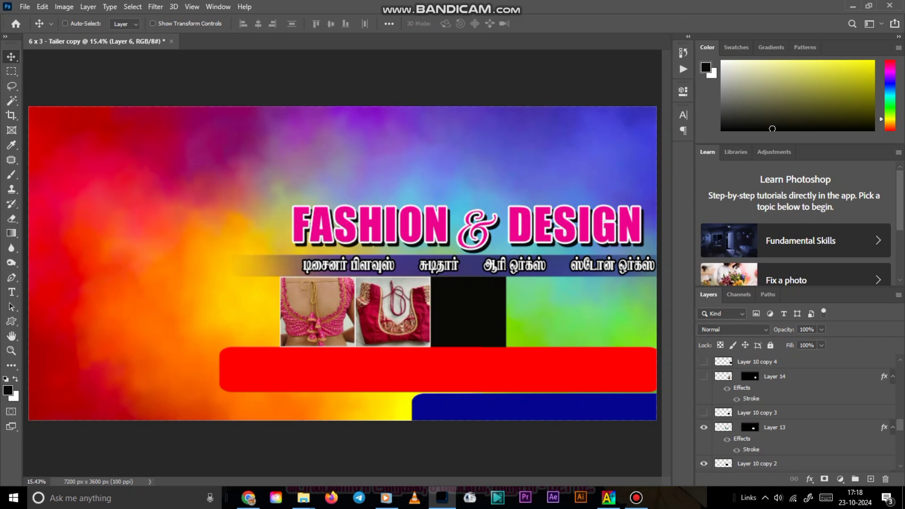
pyautogui.click(704, 412)
pyautogui.click(704, 377)
pyautogui.click(704, 362)
pyautogui.scroll(2, 797, 413)
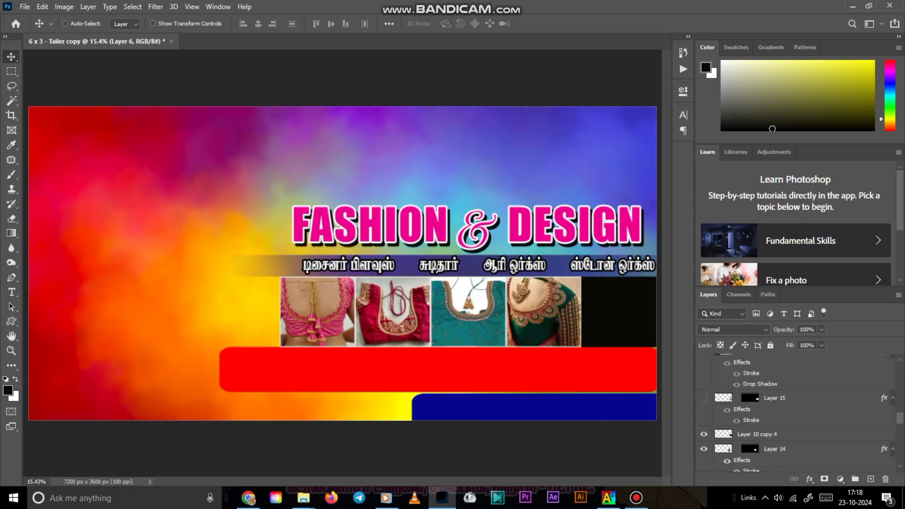
pyautogui.click(704, 398)
# Show the scalloped frame, the woman's photo clipped into it, Layer 3 and all the text and ornament layers above.
pyautogui.scroll(1, 797, 413)
pyautogui.click(704, 363)
pyautogui.scroll(3, 796, 413)
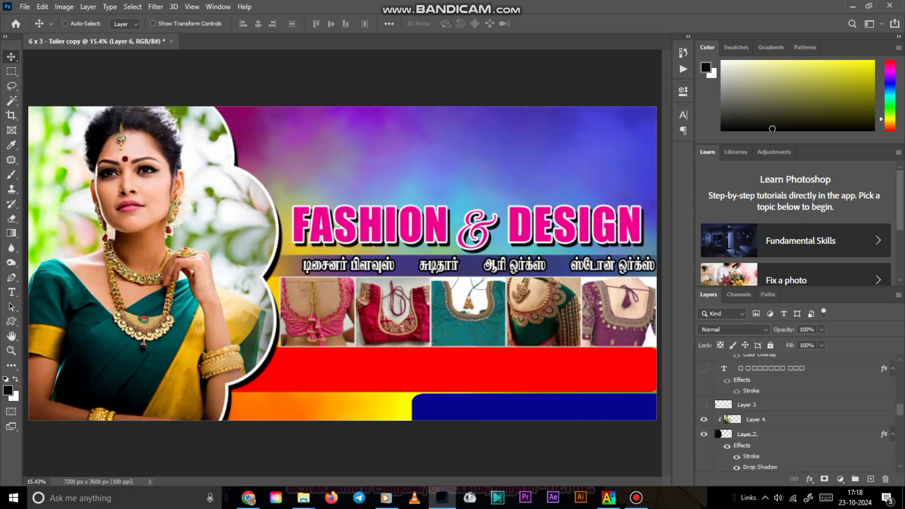
pyautogui.click(704, 419)
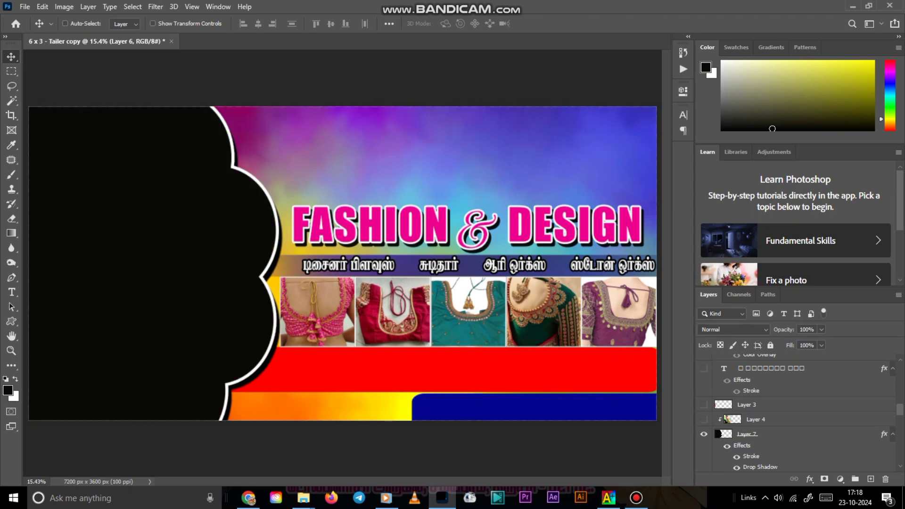
pyautogui.moveTo(704, 419); pyautogui.dragTo(704, 368)
pyautogui.scroll(4, 796, 413)
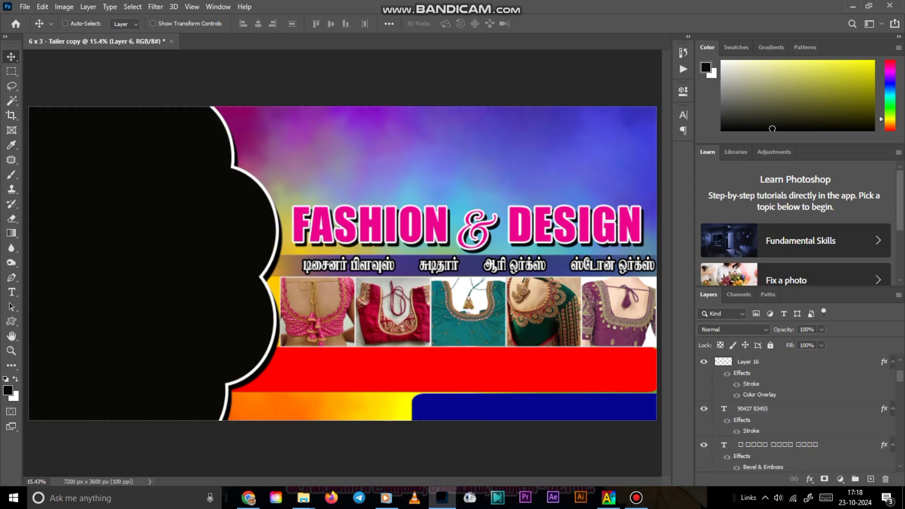
pyautogui.scroll(2, 797, 414)
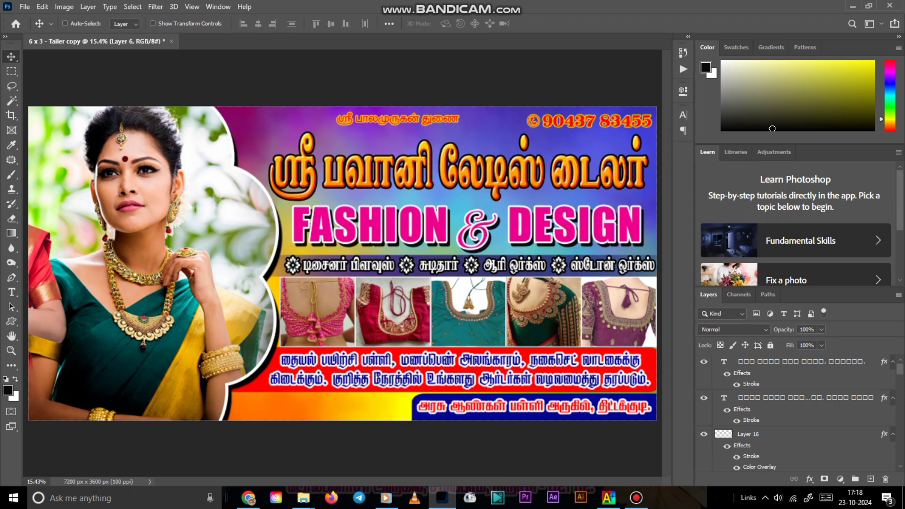
# Move the red-saree woman photo (Layer 3) over the scalloped frame and hide that layer.
pyautogui.rightClick(165, 313)
pyautogui.click(193, 346)
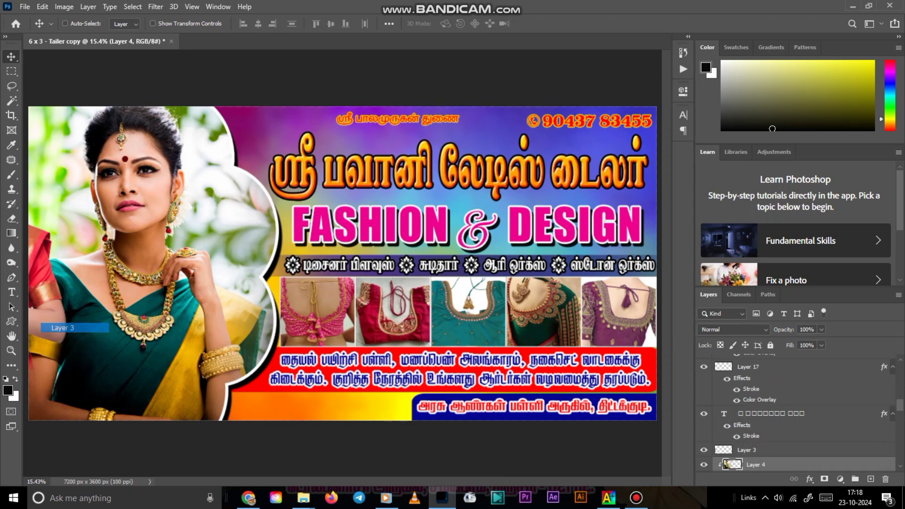
pyautogui.moveTo(67, 257); pyautogui.dragTo(191, 274)
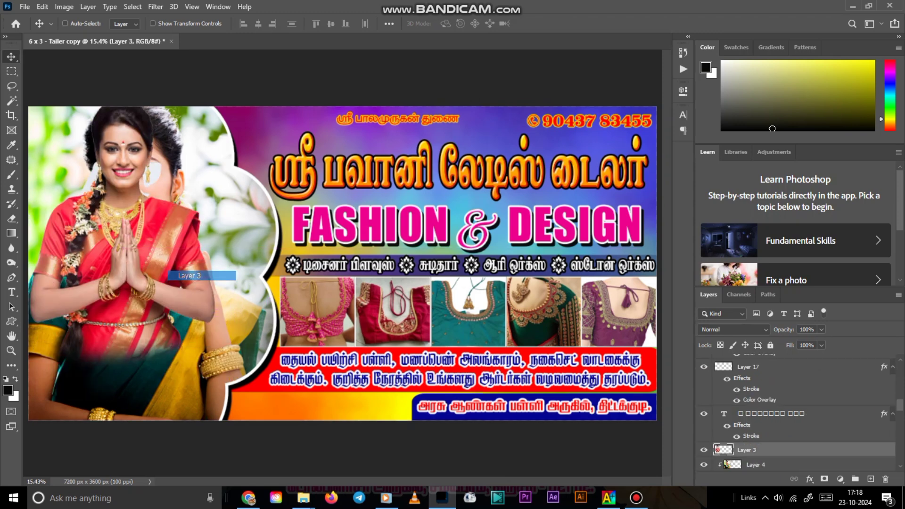
pyautogui.moveTo(198, 325); pyautogui.dragTo(170, 283)
pyautogui.click(704, 450)
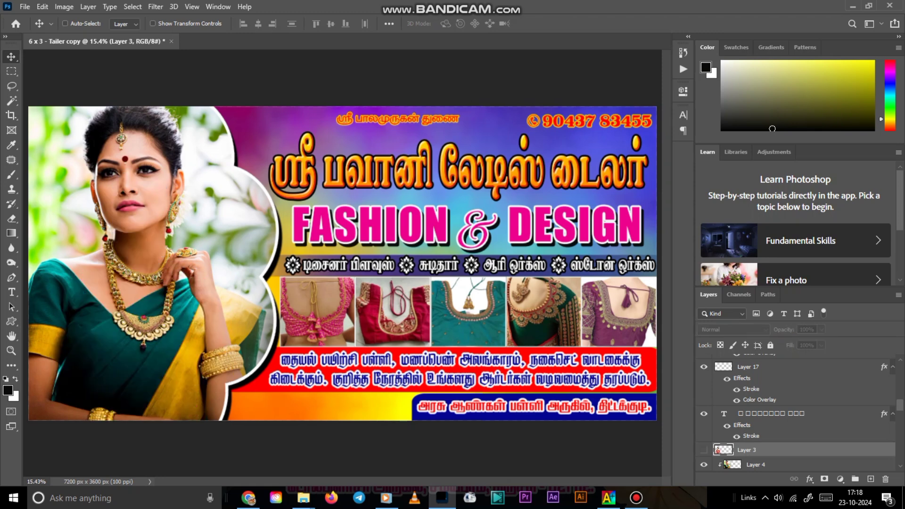
# Select the green-saree photo layer (Layer 4), followed by the rainbow background layer (Layer 6), from the canvas.
pyautogui.rightClick(232, 263)
pyautogui.click(262, 291)
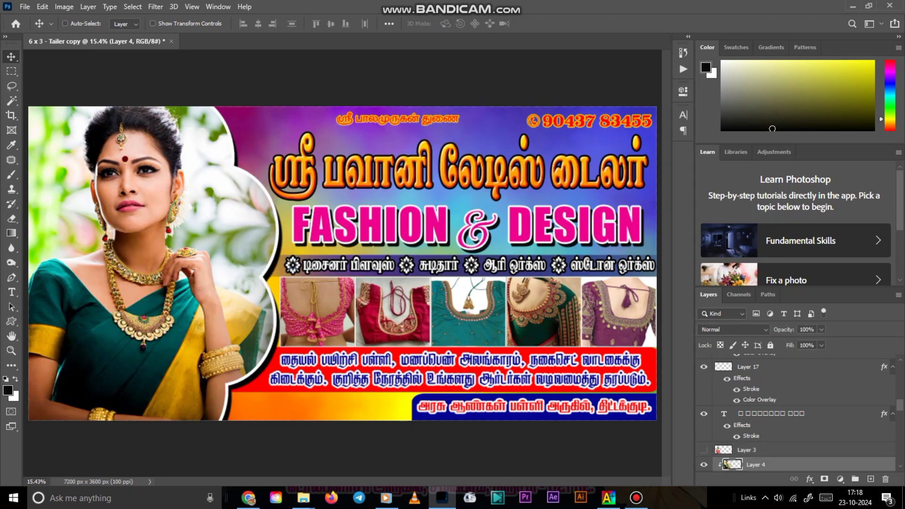
pyautogui.rightClick(423, 126)
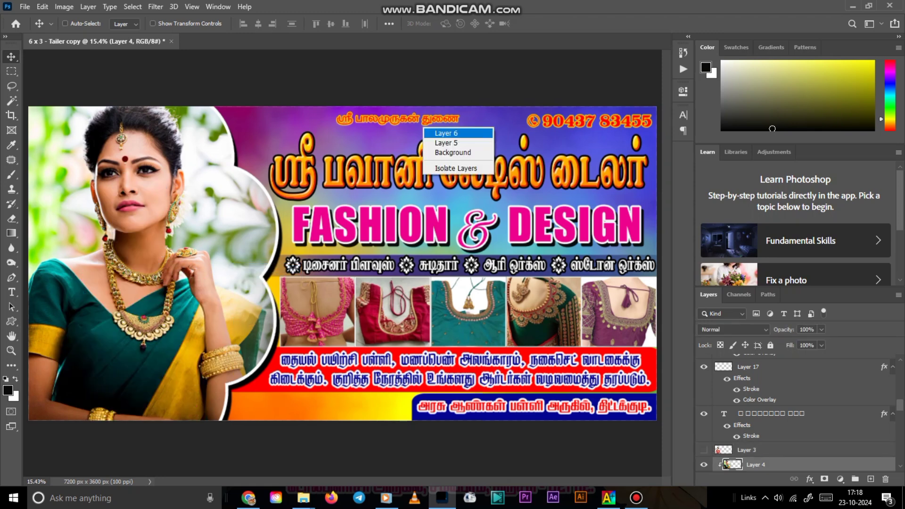
pyautogui.click(443, 134)
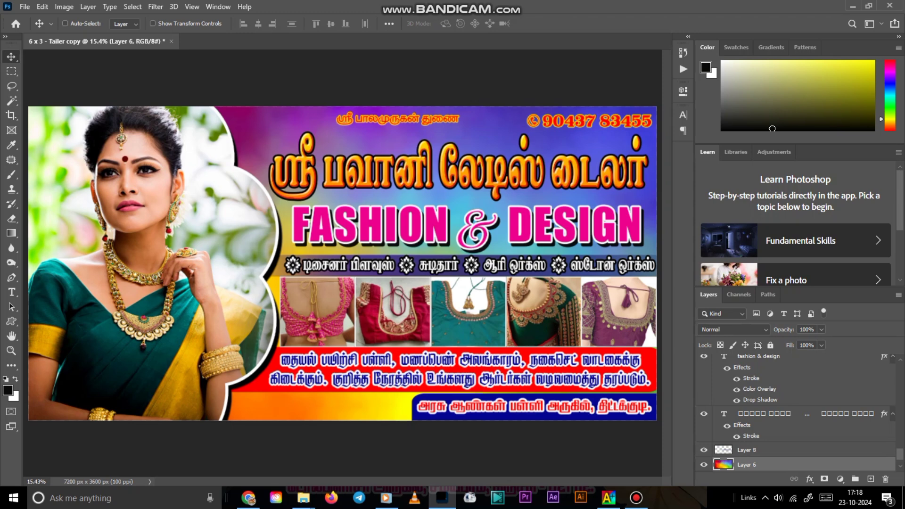
# Clear all the text from the large orange Tamil heading above FASHION & DESIGN, keeping its text layer open for editing.
pyautogui.press('t')
pyautogui.click(374, 168)
pyautogui.hotkey('ctrl', 'a')
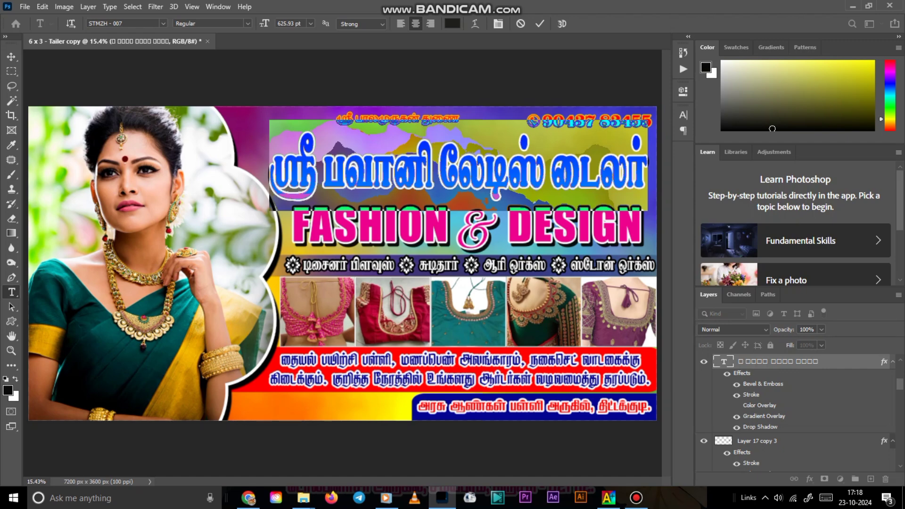
pyautogui.press('BackSpace')
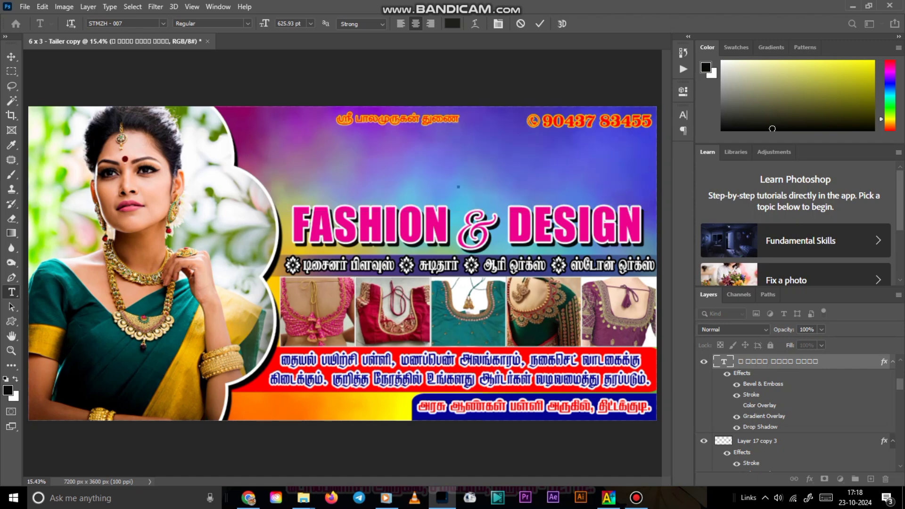
# Enter "ஸ்ரீ பவானி" in Tamil as the first two words of the emptied heading.
pyautogui.hotkey('ctrl', '+')
pyautogui.hotkey('ctrl', '+')
pyautogui.hotkey('ctrl', '+')
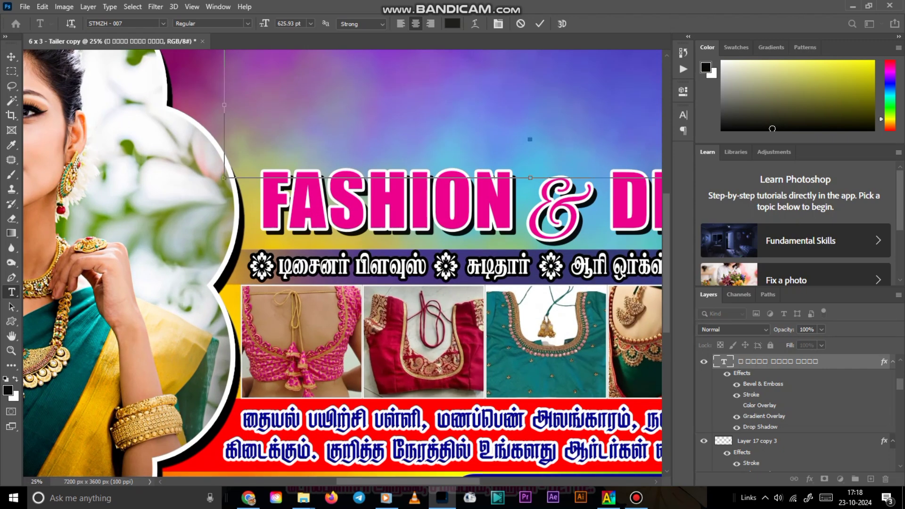
pyautogui.hscroll(3, 343, 263)
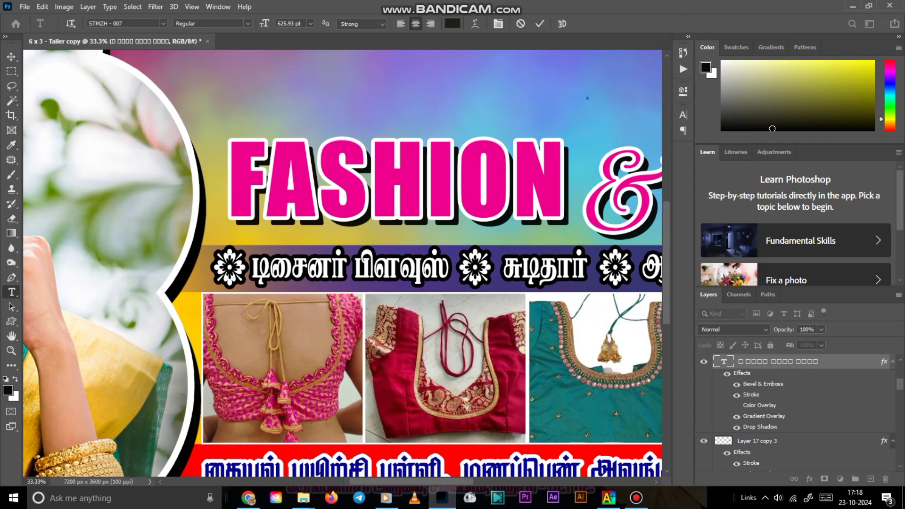
pyautogui.scroll(3, 342, 263)
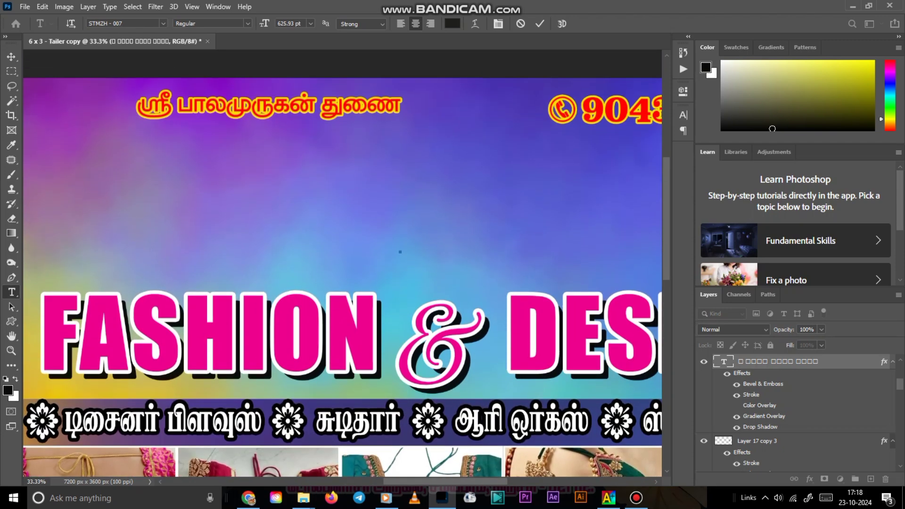
pyautogui.hotkey('alt', 'shift')
pyautogui.write('ஸ்ர்')
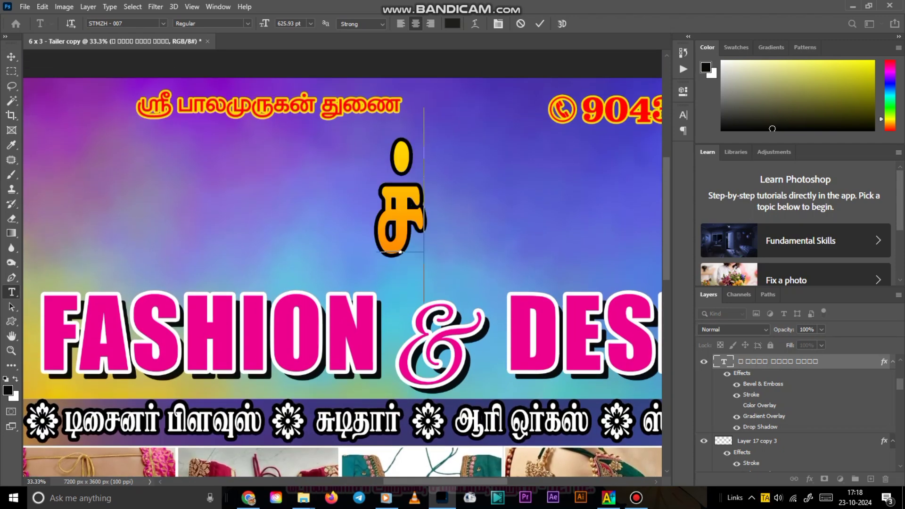
pyautogui.write('ீ')
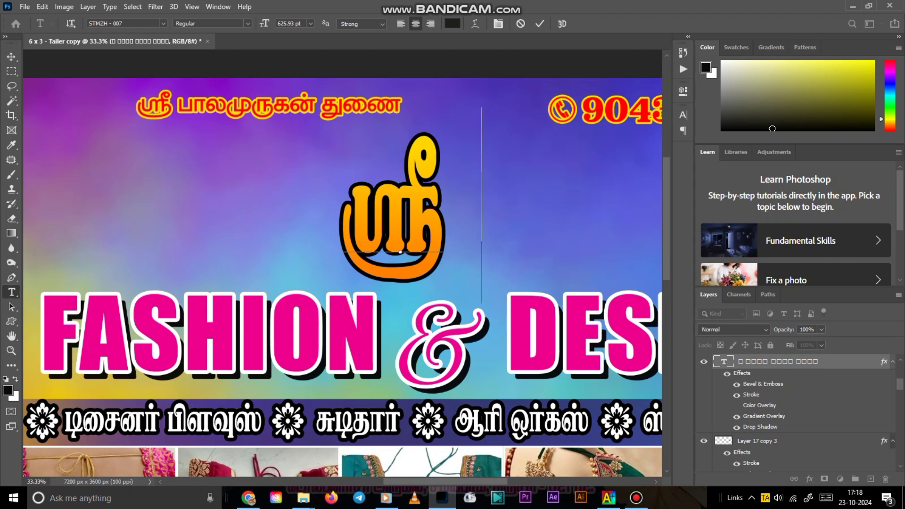
pyautogui.write(' பவானி')
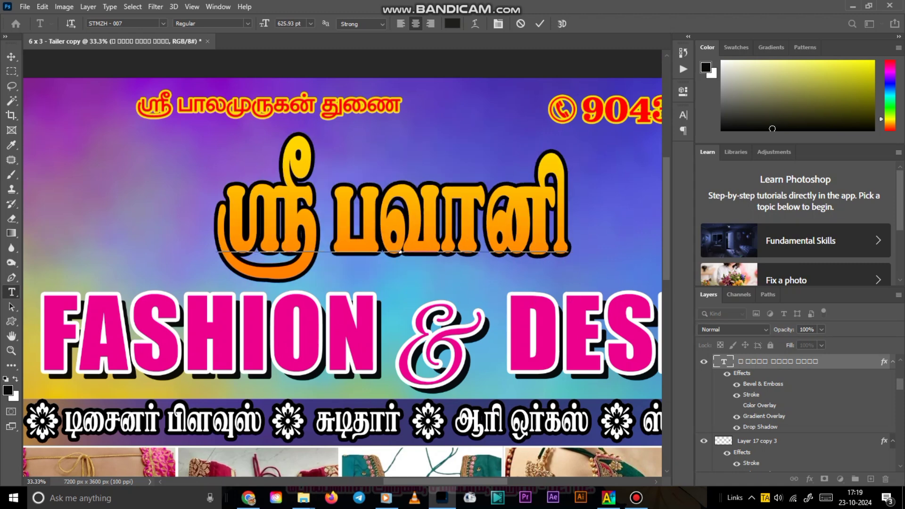
# Complete the heading with "லேடிஸ் டைலர்" and commit the text.
pyautogui.write(' லே')
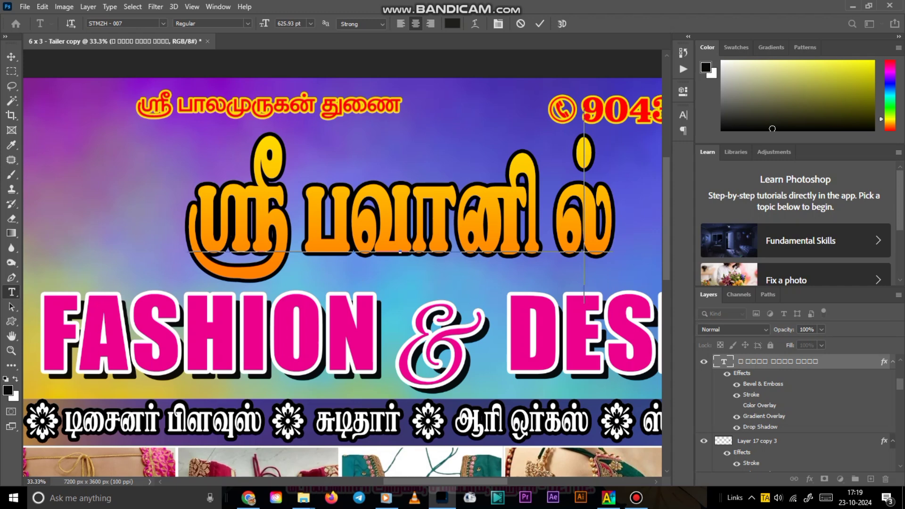
pyautogui.write('ட்')
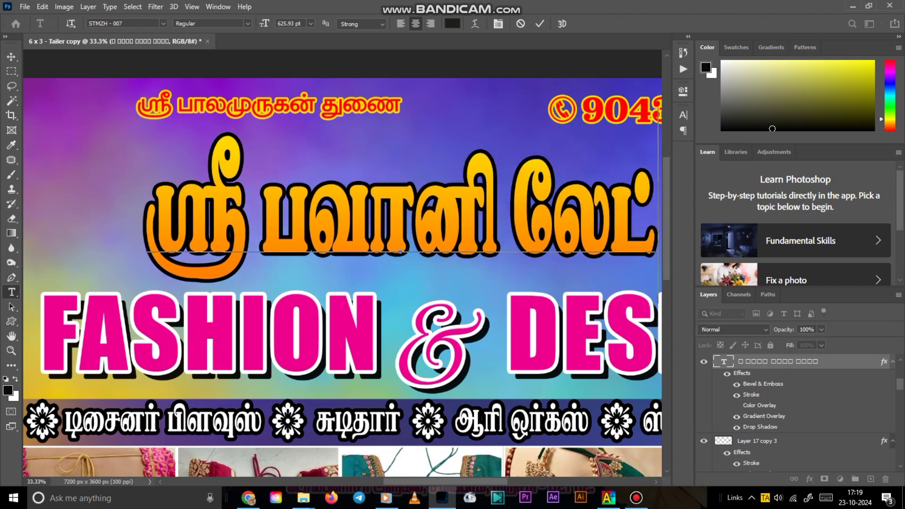
pyautogui.press('BackSpace')
pyautogui.write('ிஸ்')
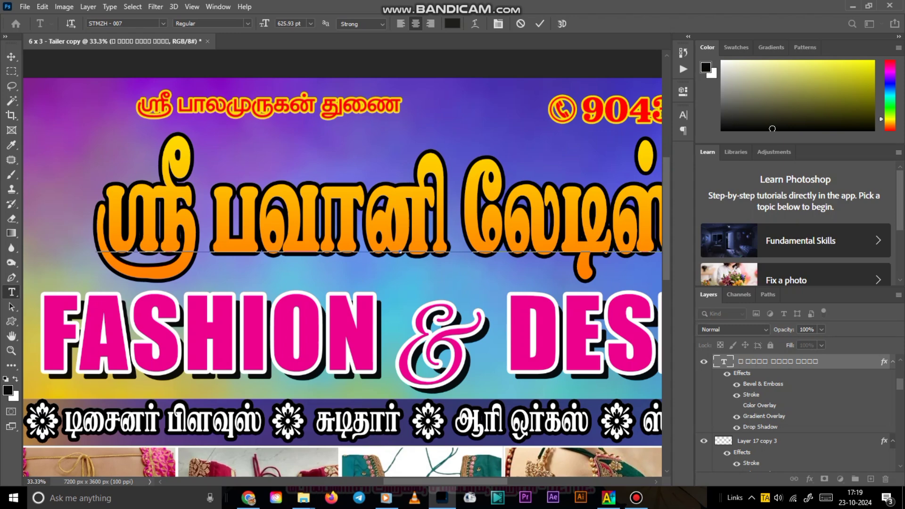
pyautogui.write('ட்டைலர்')
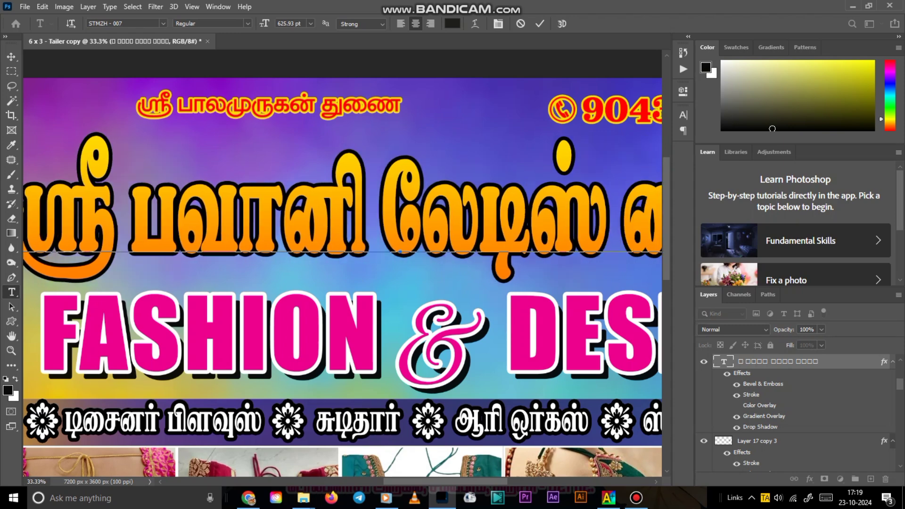
pyautogui.hotkey('ctrl', 'Return')
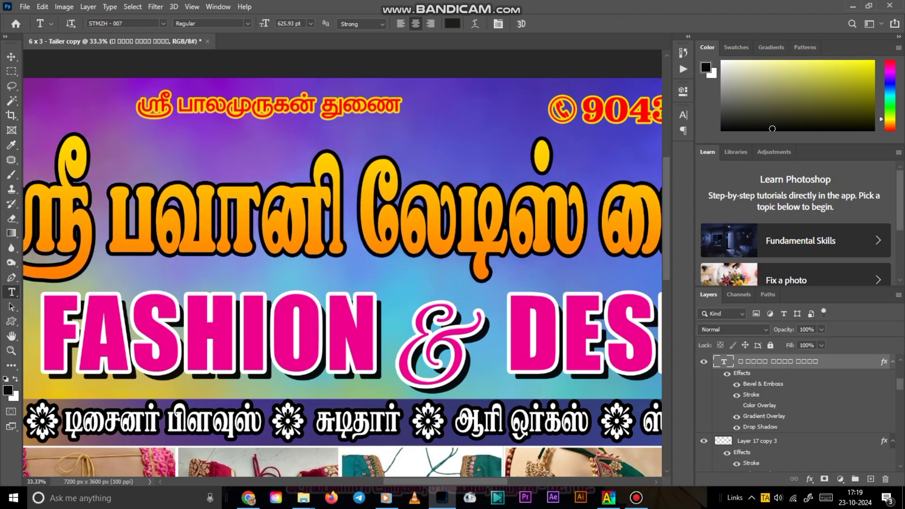
pyautogui.hotkey('ctrl', '-')
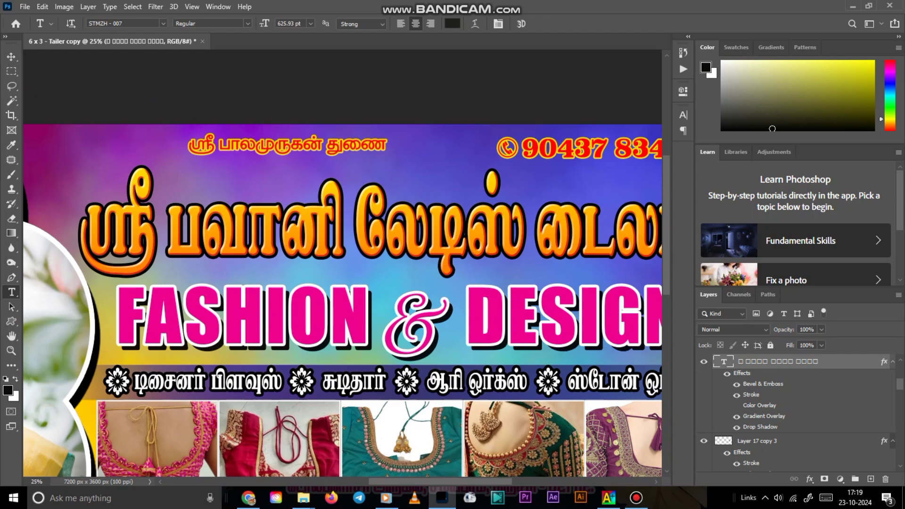
pyautogui.press('v')
pyautogui.hotkey('ctrl', '0')
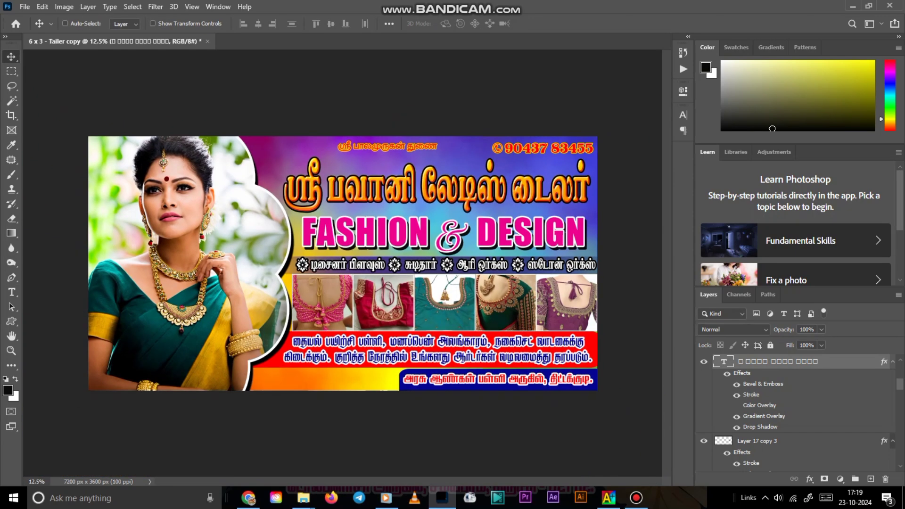
# Inspect the heading's Gradient Overlay, including its gradient and the colour of the orange stop at location 0%.
pyautogui.rightClick(438, 190)
pyautogui.hotkey('ctrl', 'space')
pyautogui.click(438, 190)
pyautogui.moveTo(345, 166); pyautogui.dragTo(457, 166)
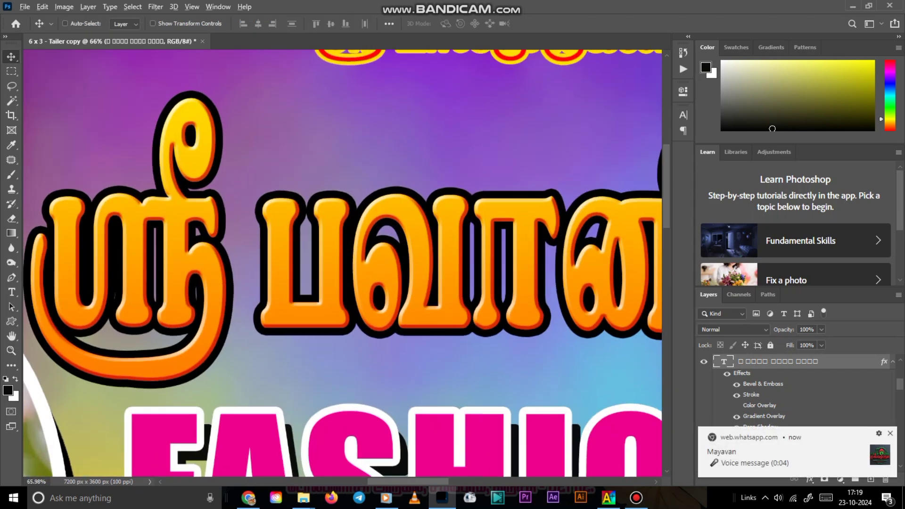
pyautogui.hotkey('alt', 'l')
pyautogui.press('y')
pyautogui.press('Return')
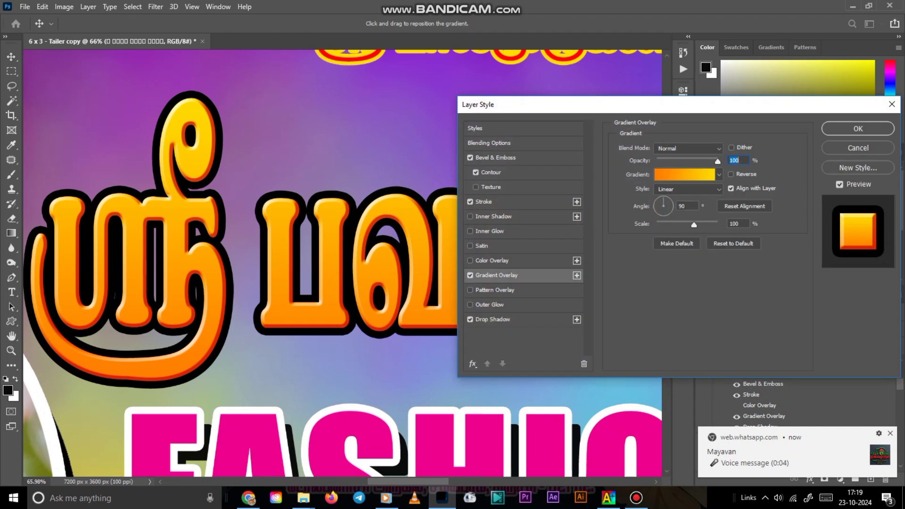
pyautogui.click(685, 175)
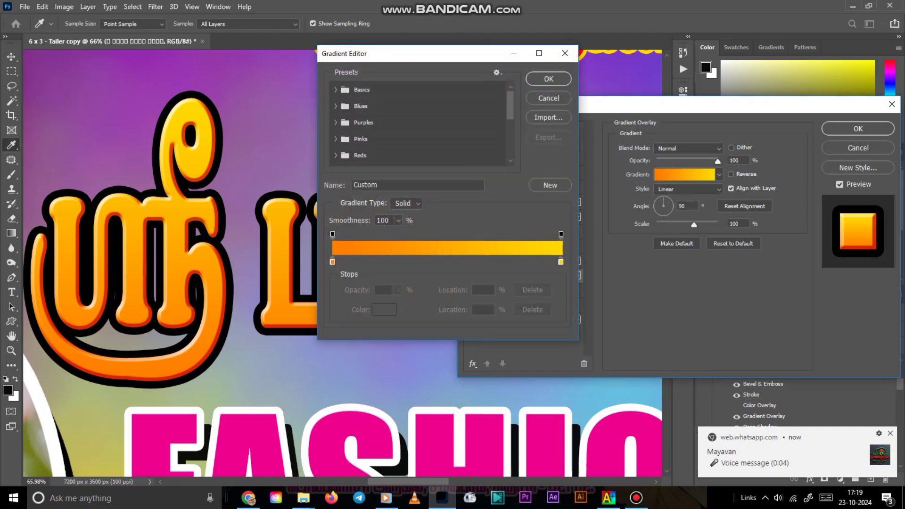
pyautogui.doubleClick(333, 261)
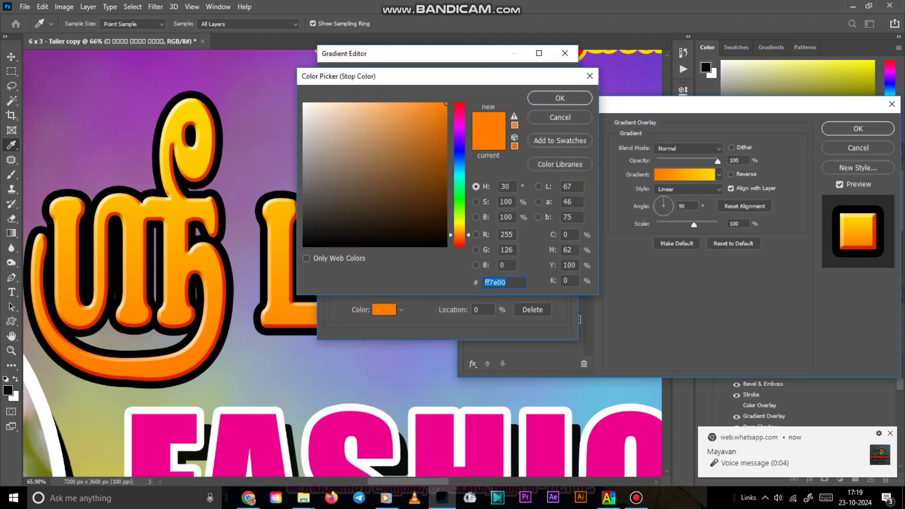
pyautogui.click(560, 98)
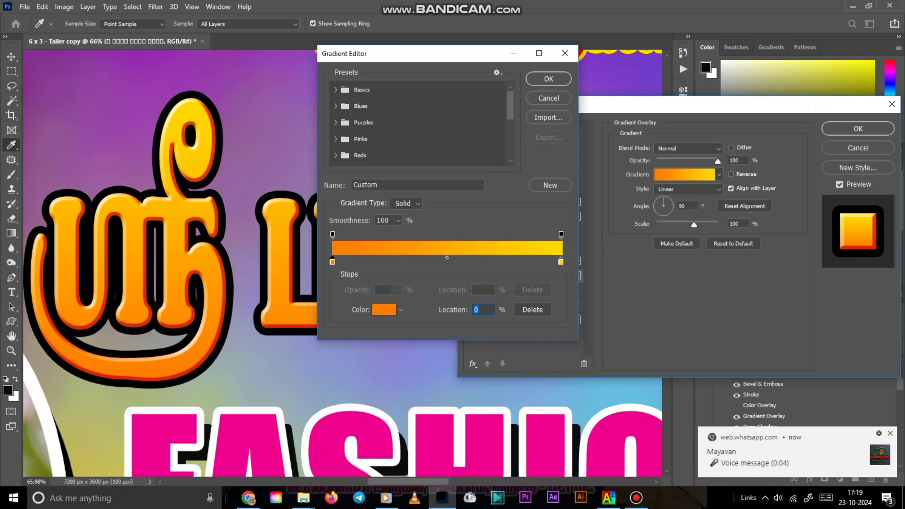
pyautogui.click(549, 79)
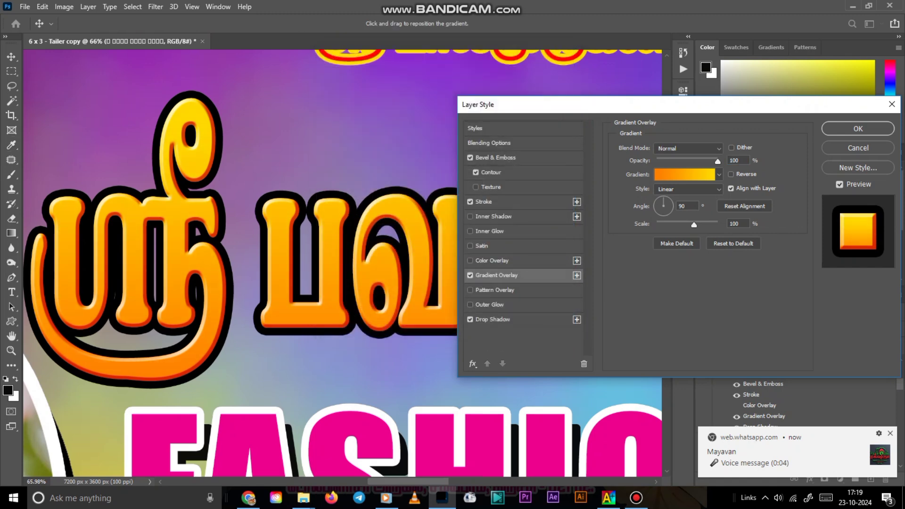
# Review the heading's Stroke settings, compare the bevel with Contour off and on, and close the layer style with Contour enabled.
pyautogui.click(484, 201)
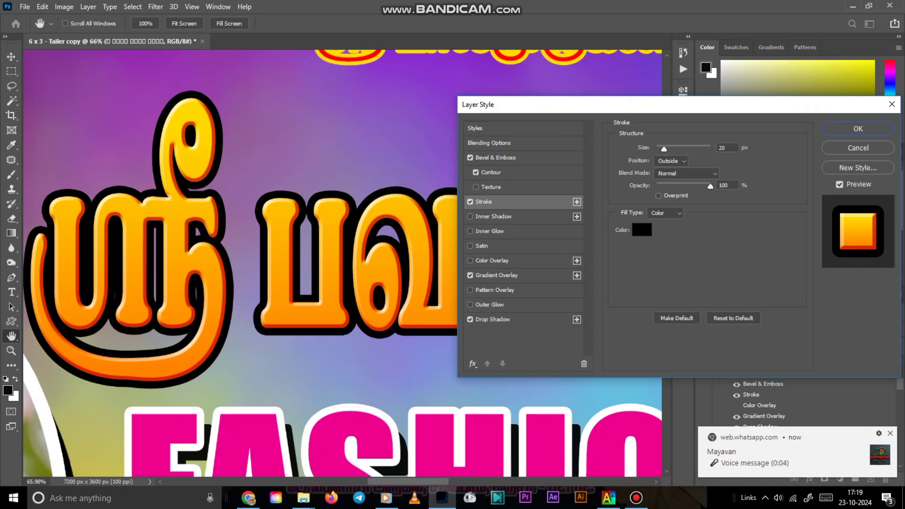
pyautogui.click(492, 172)
pyautogui.click(475, 173)
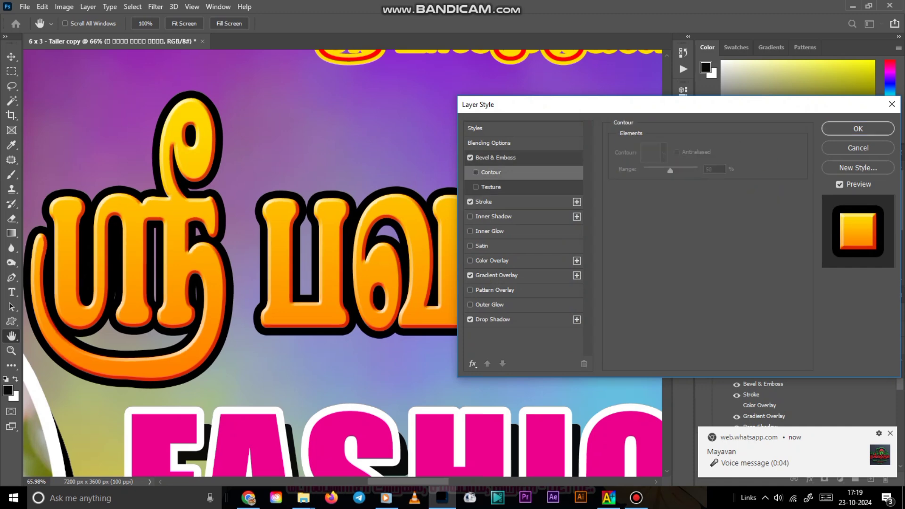
pyautogui.click(475, 172)
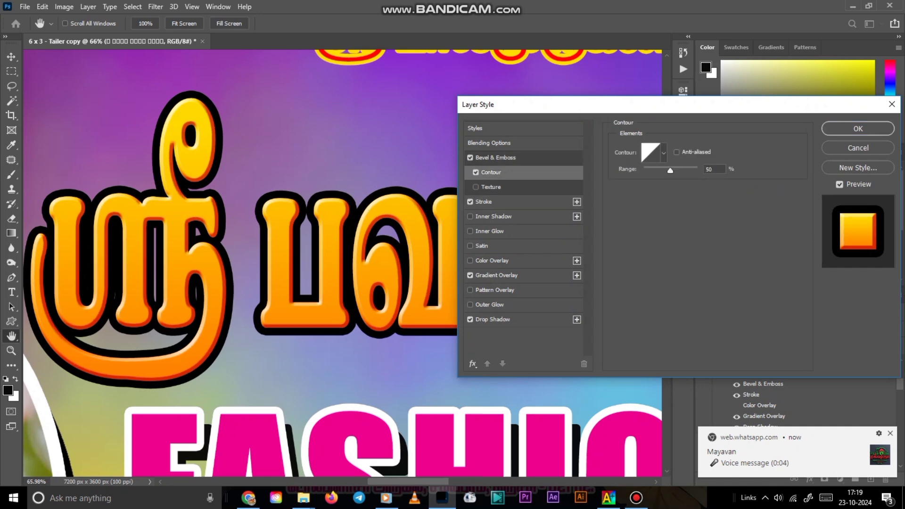
pyautogui.press('Return')
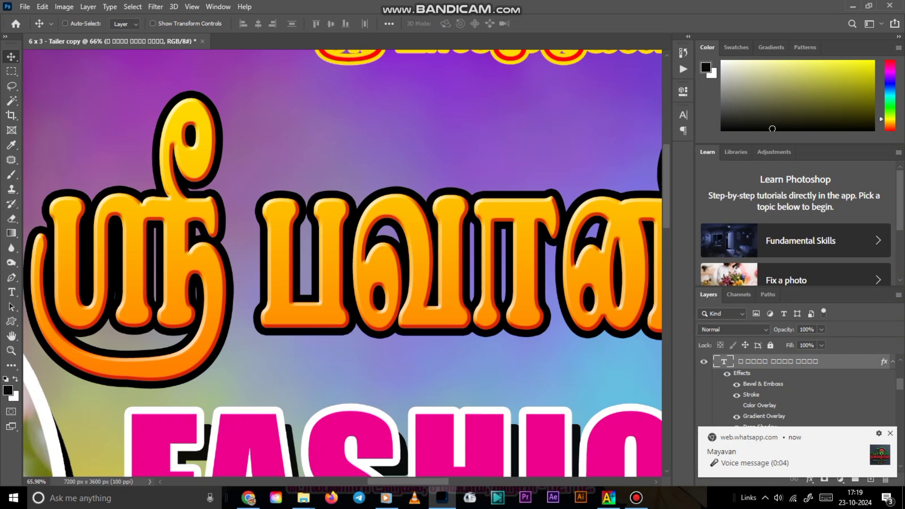
pyautogui.hotkey('ctrl', '0')
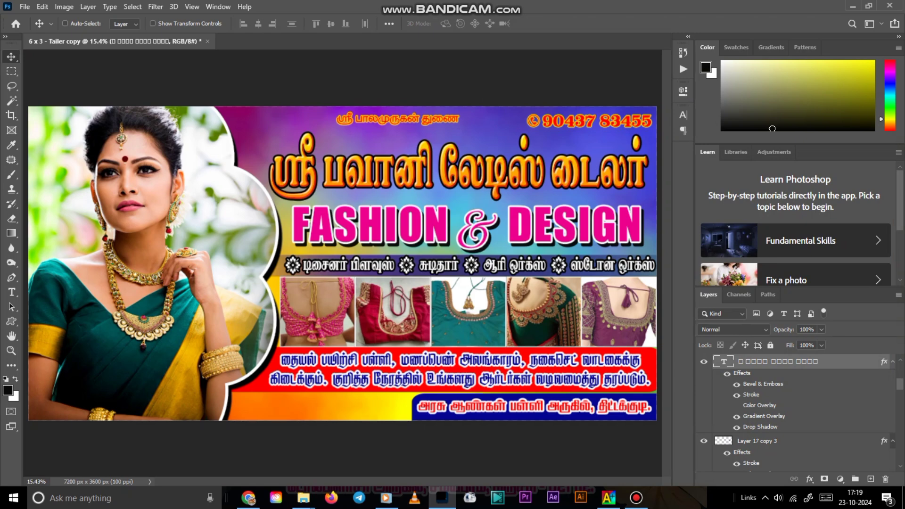
# Examine the whole banner up close, from the heading and blouse photos to the address strip and the woman's portrait.
pyautogui.press('ctrl')
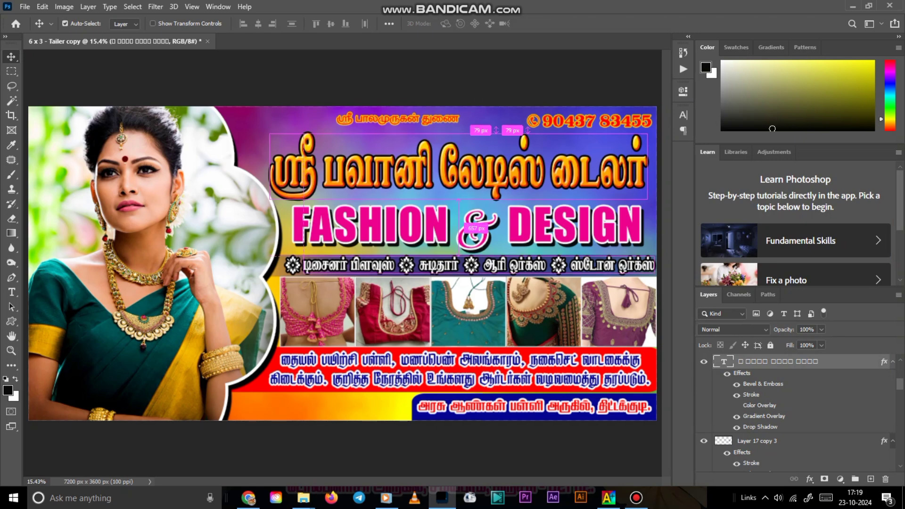
pyautogui.hotkey('ctrl', '+')
pyautogui.hotkey('ctrl', '+')
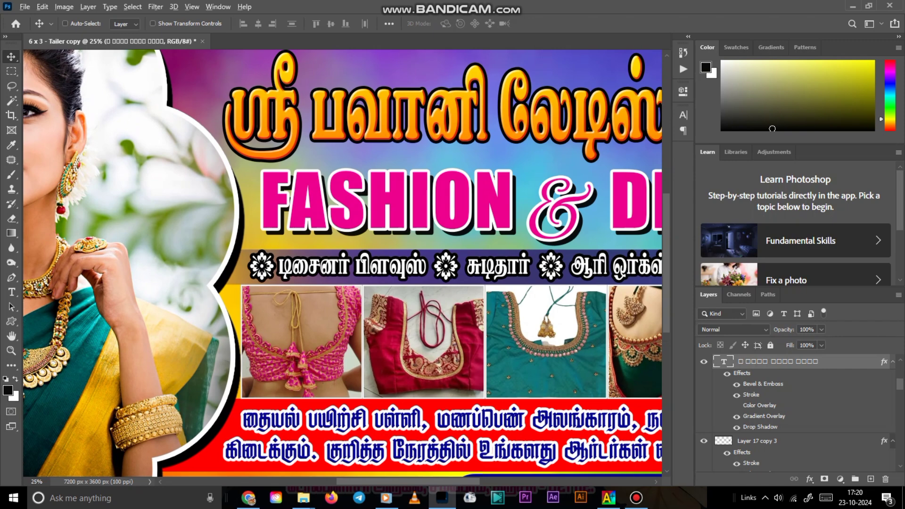
pyautogui.keyDown('alt'); pyautogui.moveTo(430, 184); pyautogui.dragTo(323, 210); pyautogui.keyUp('alt')
pyautogui.hotkey('ctrl', 'z')
pyautogui.moveTo(613, 330); pyautogui.dragTo(432, 358)
pyautogui.moveTo(624, 361); pyautogui.dragTo(608, 221)
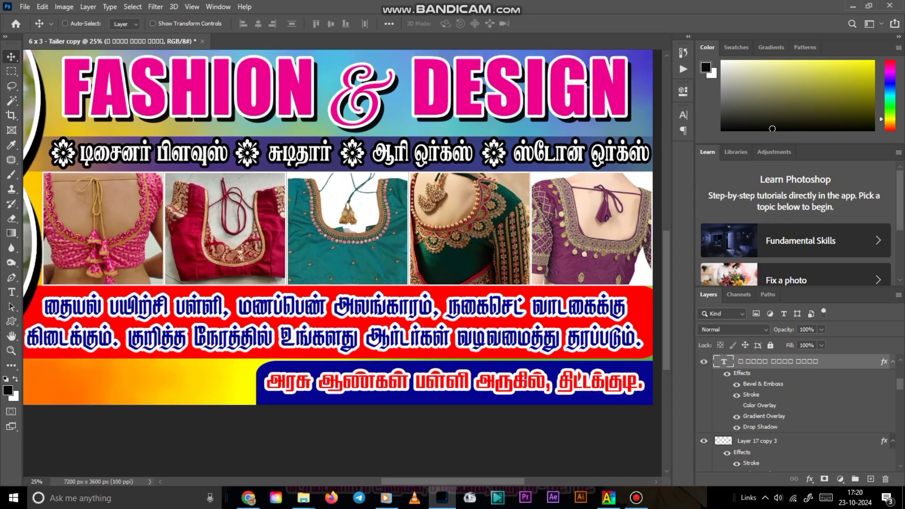
pyautogui.moveTo(188, 264); pyautogui.dragTo(506, 465)
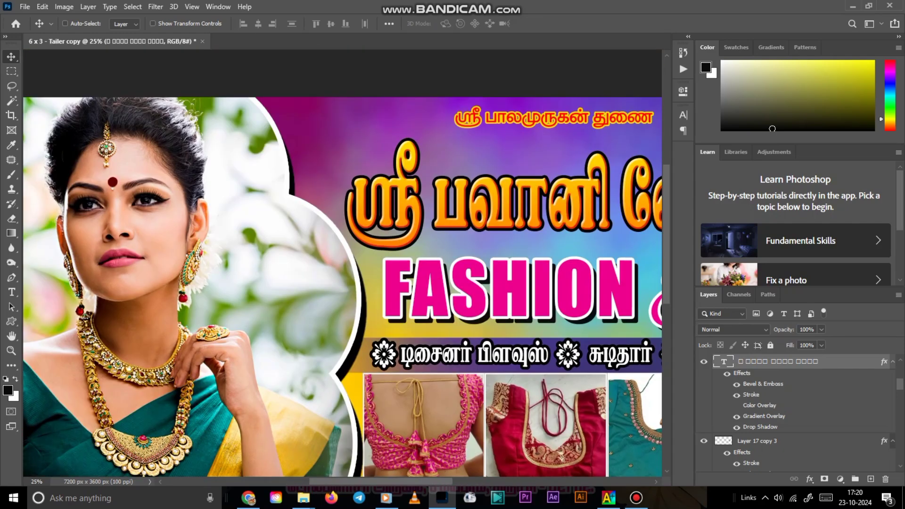
pyautogui.moveTo(386, 498)
pyautogui.hotkey('ctrl', '-')
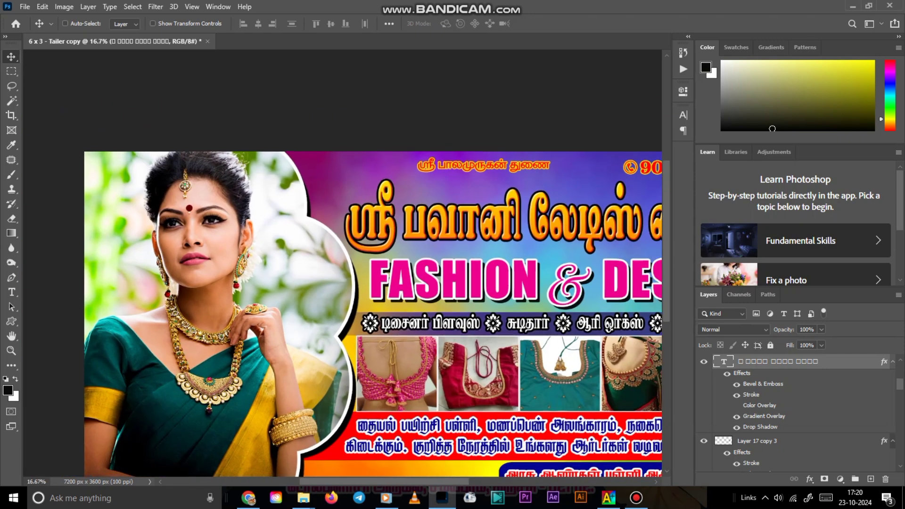
pyautogui.moveTo(424, 283); pyautogui.dragTo(255, 215)
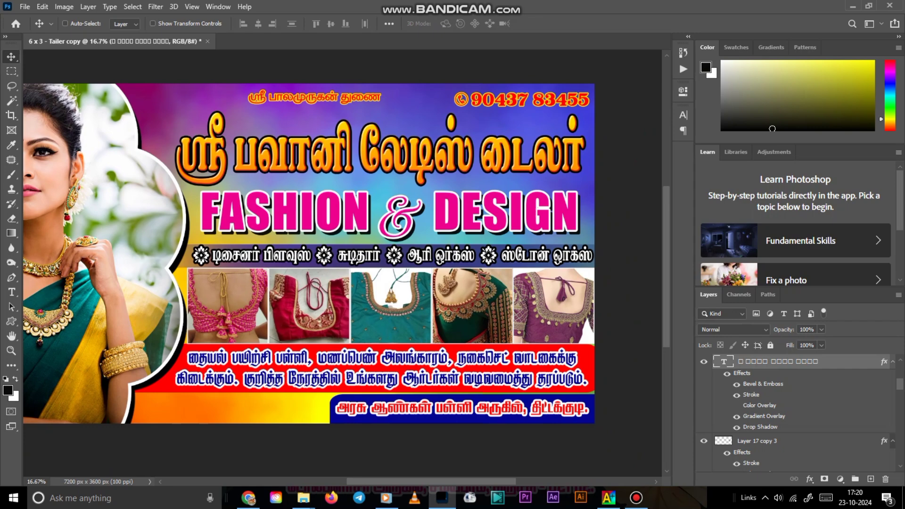